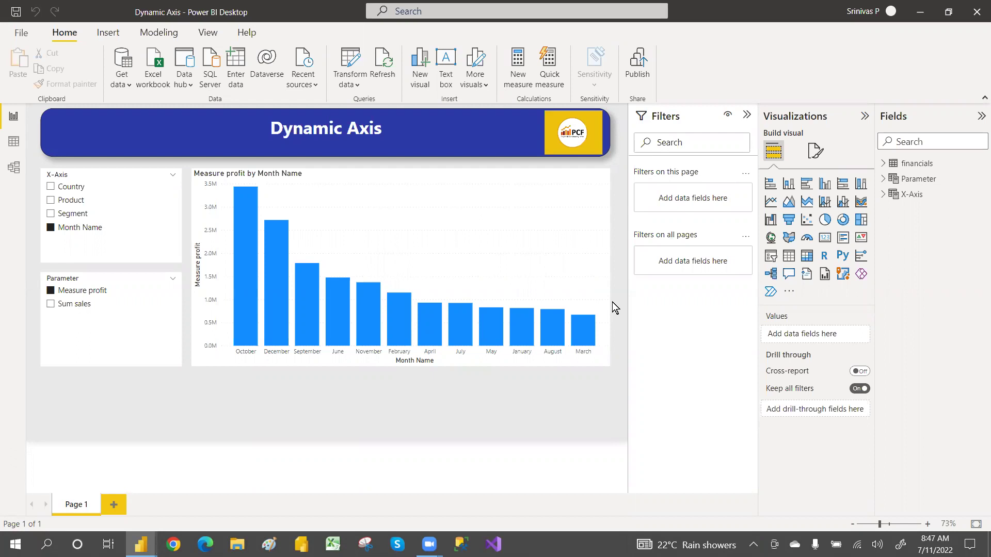
Cycle the chart through Segment, Sum sales, Country, Product, Segment and Measure profit, ending on Product
click(49, 218)
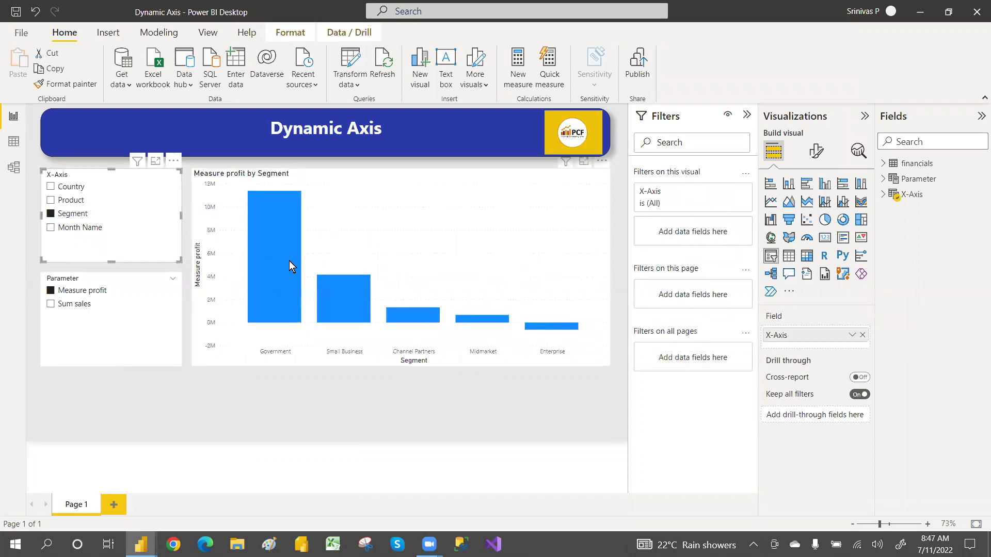
click(51, 305)
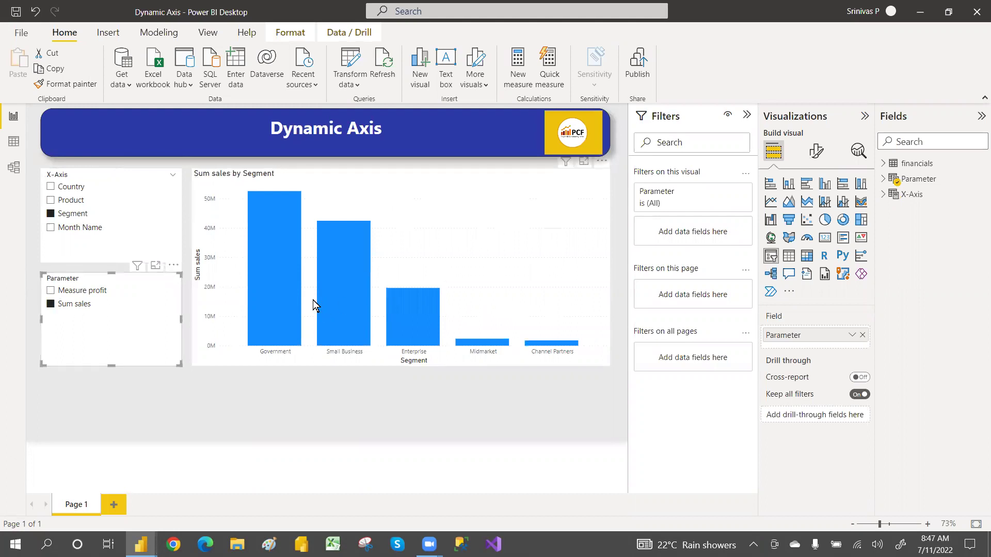
click(51, 187)
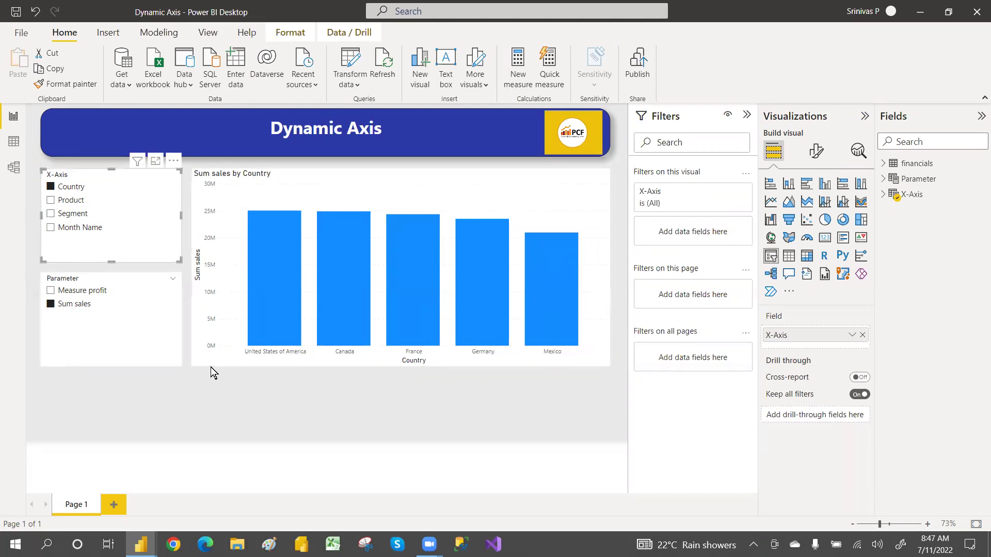
click(50, 200)
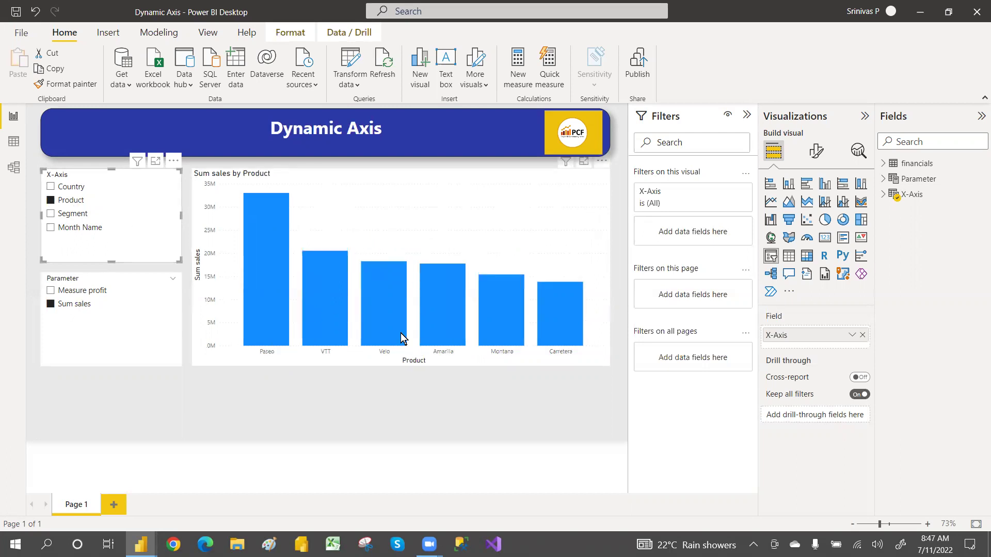
click(51, 215)
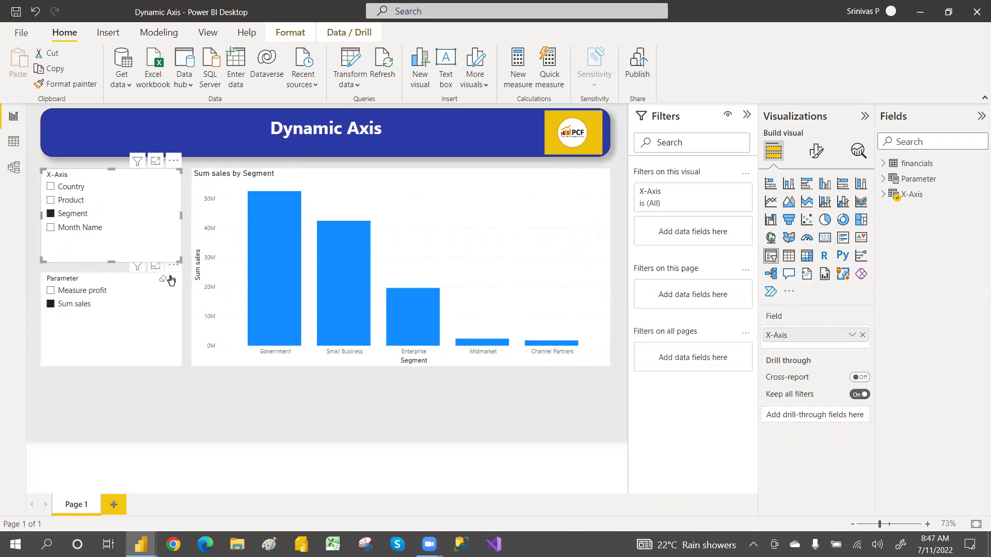
click(51, 292)
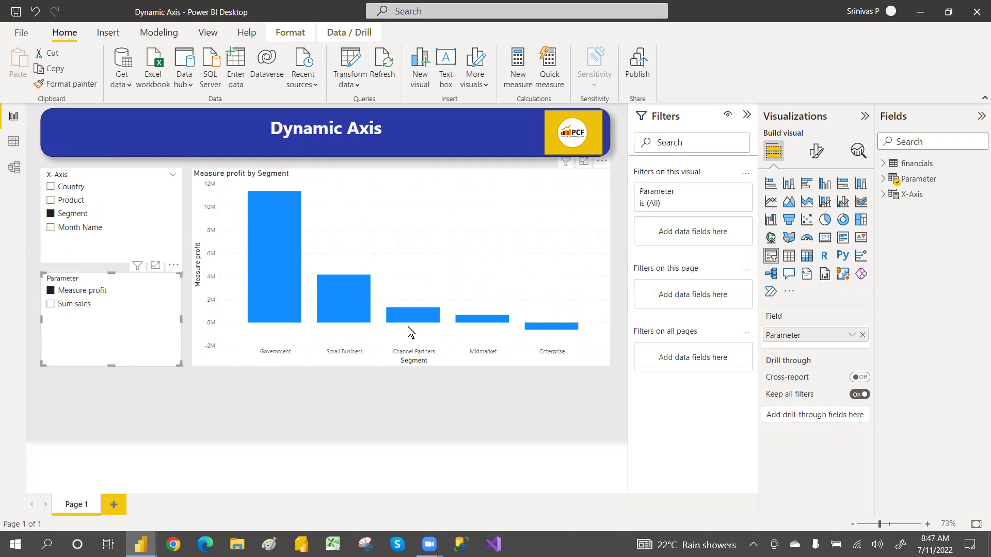
click(51, 200)
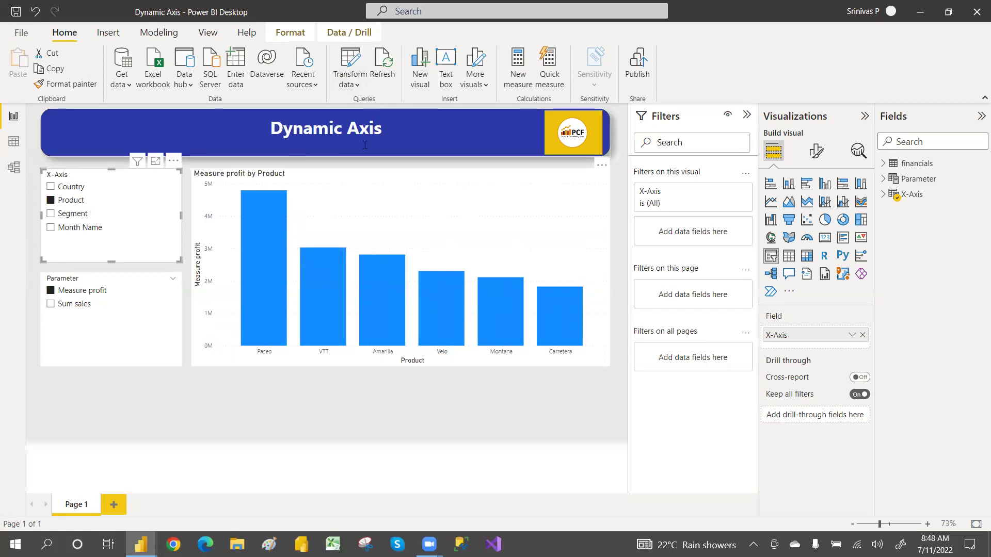
Switch to the Dynamic Axis DEMO report and check the financials table fields
key(alt+Tab)
key(Tab)
key(Tab)
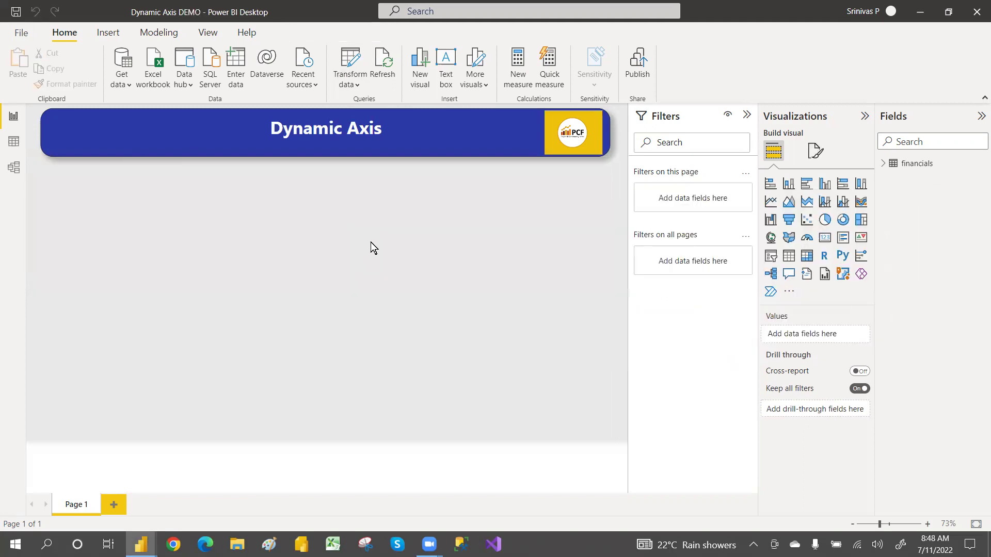
click(883, 164)
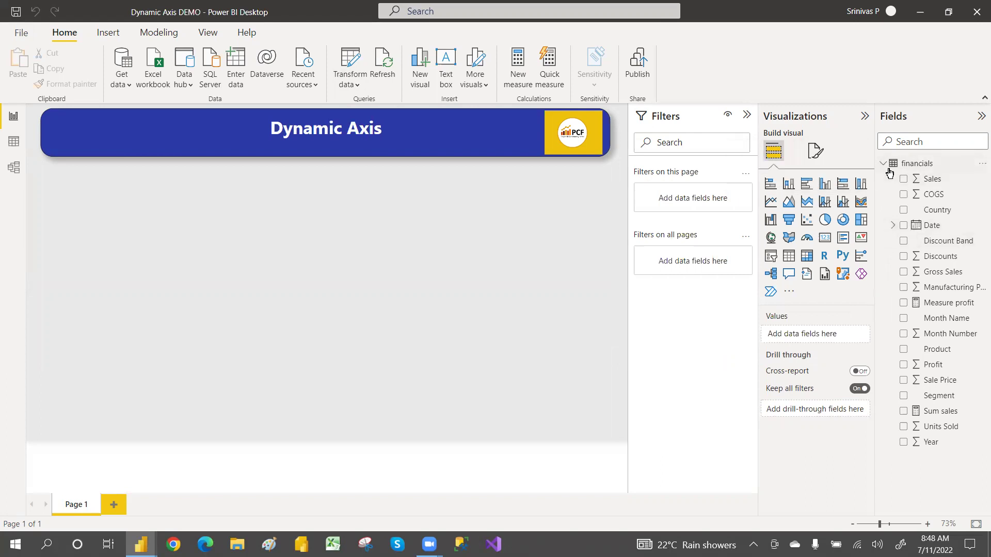
click(888, 167)
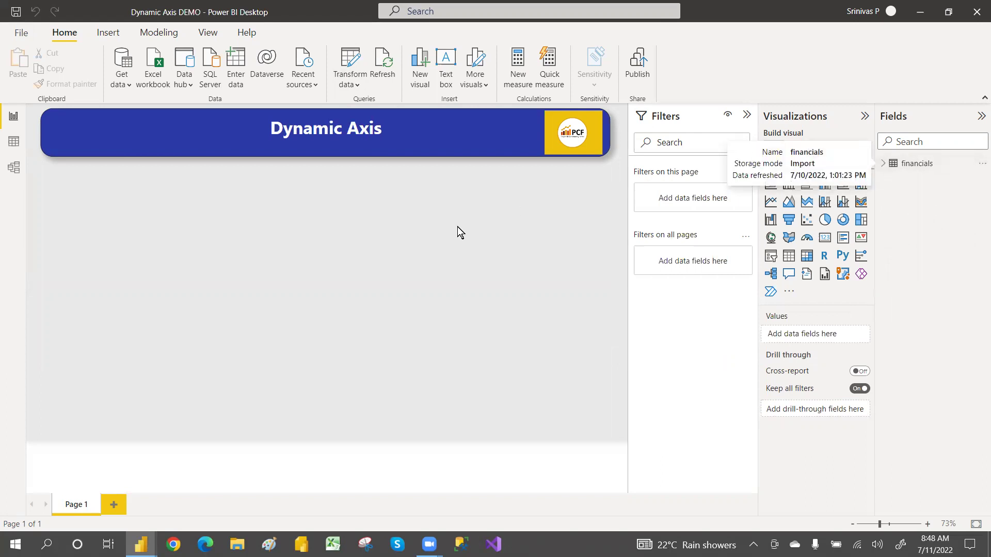
click(21, 32)
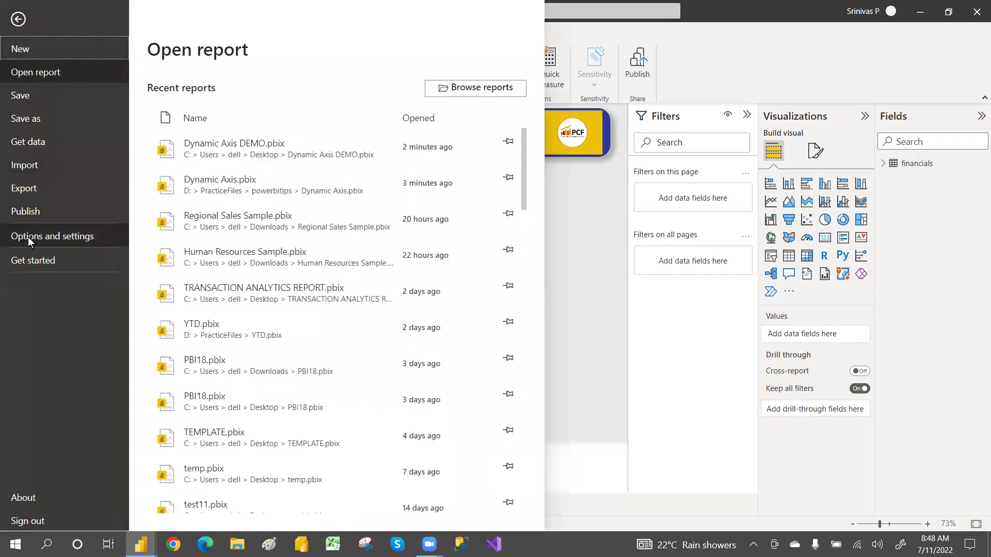
Confirm Field parameters is enabled under Preview features, then add a clustered column chart
click(35, 241)
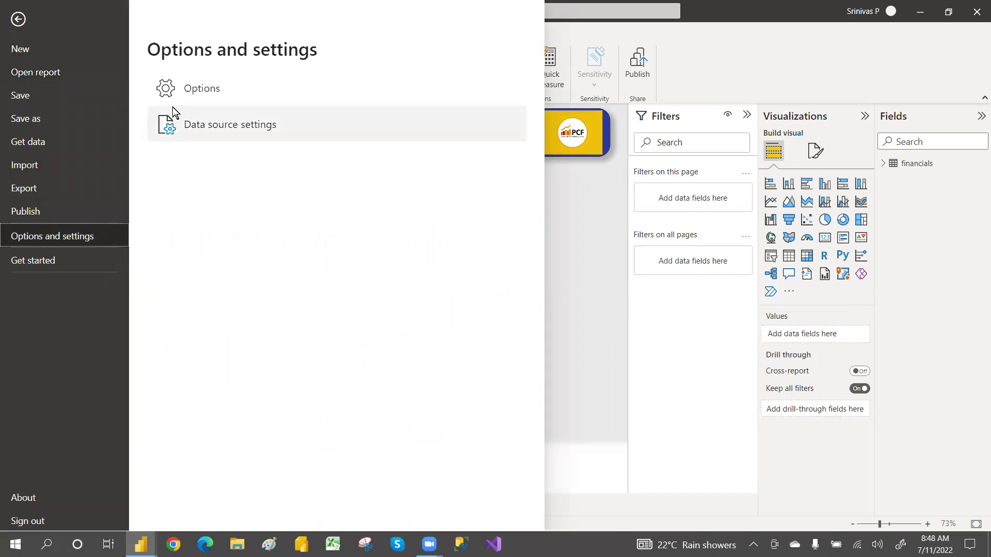
click(202, 88)
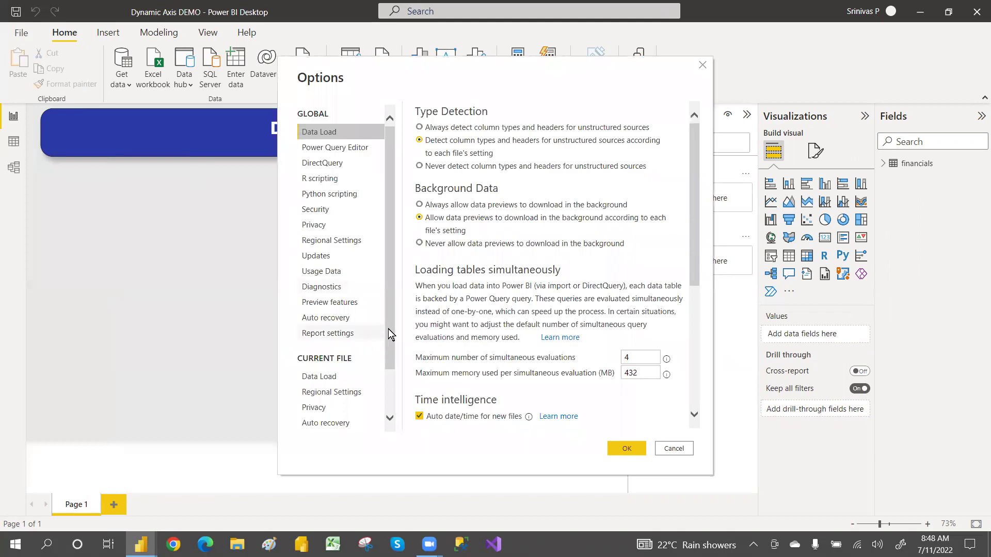
scroll(386, 329, down, 2)
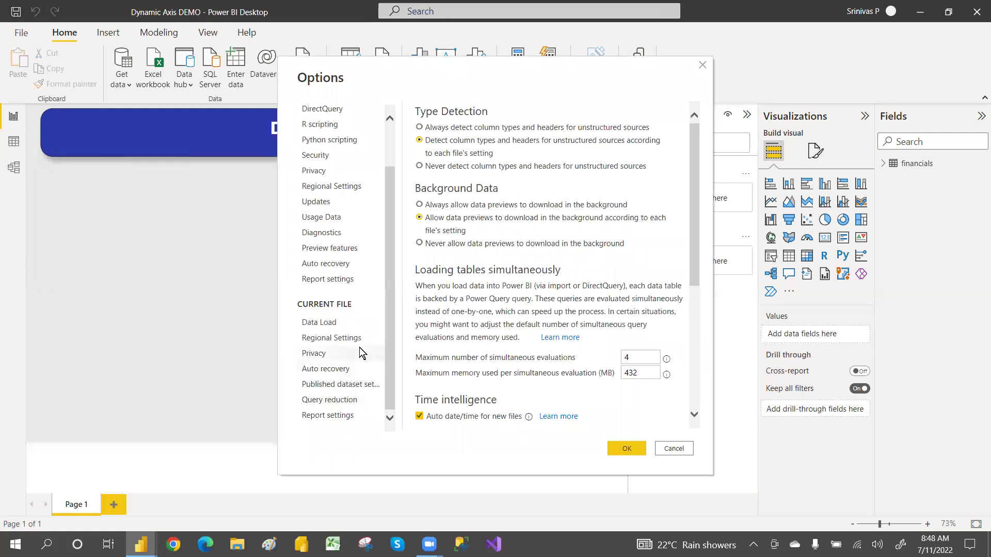
click(339, 253)
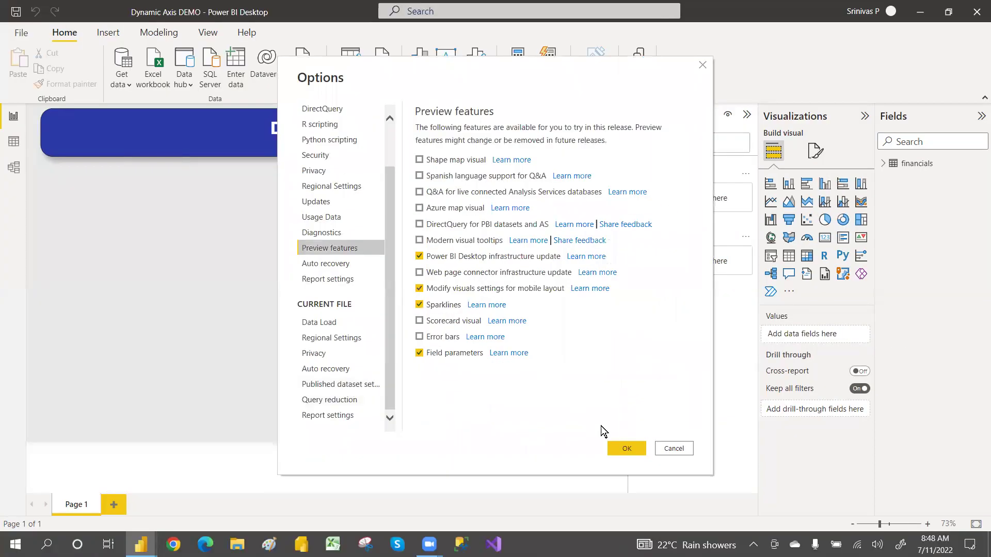
click(679, 448)
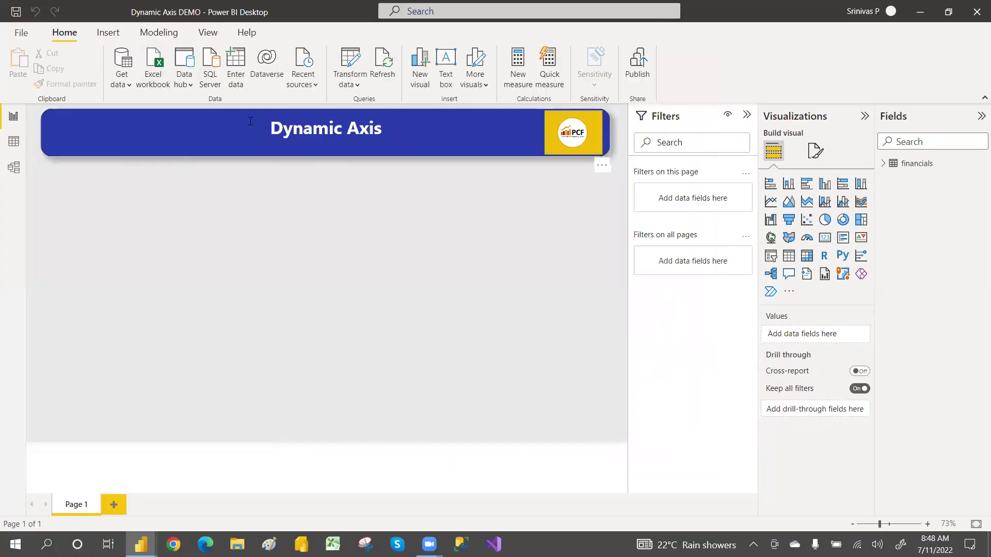
click(789, 188)
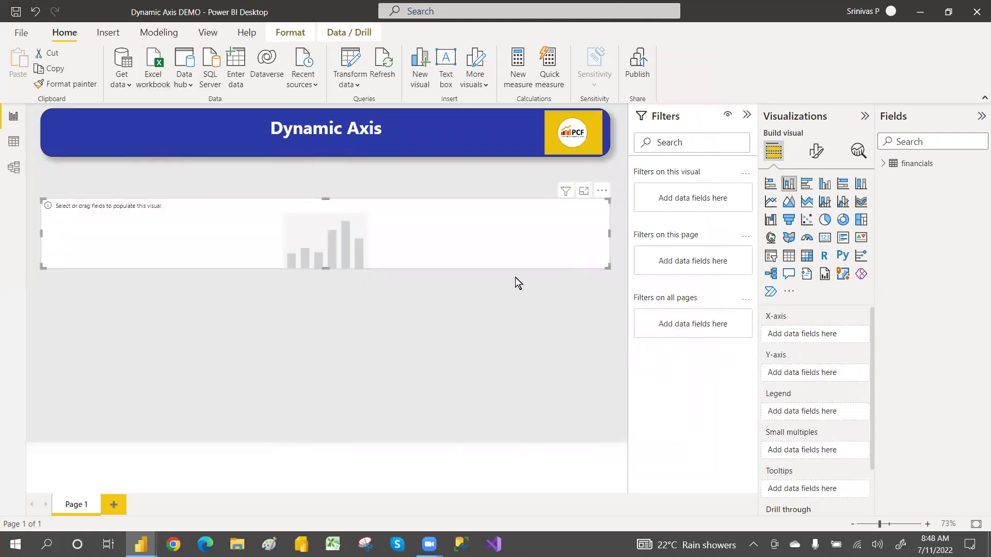
Resize and move the blank column chart onto the right half of the page
drag(607, 264, 514, 363)
drag(376, 305, 485, 292)
drag(627, 346, 567, 390)
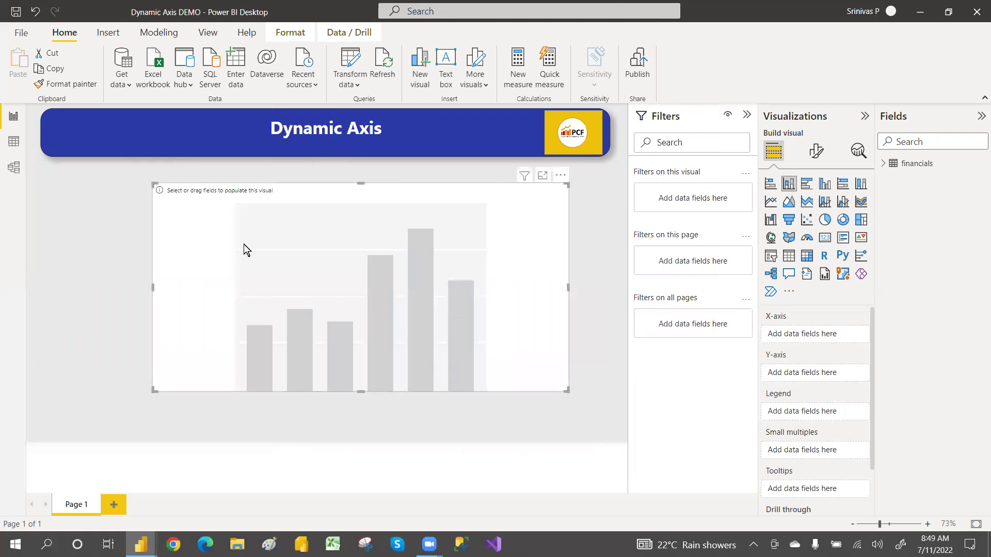
drag(155, 390, 310, 385)
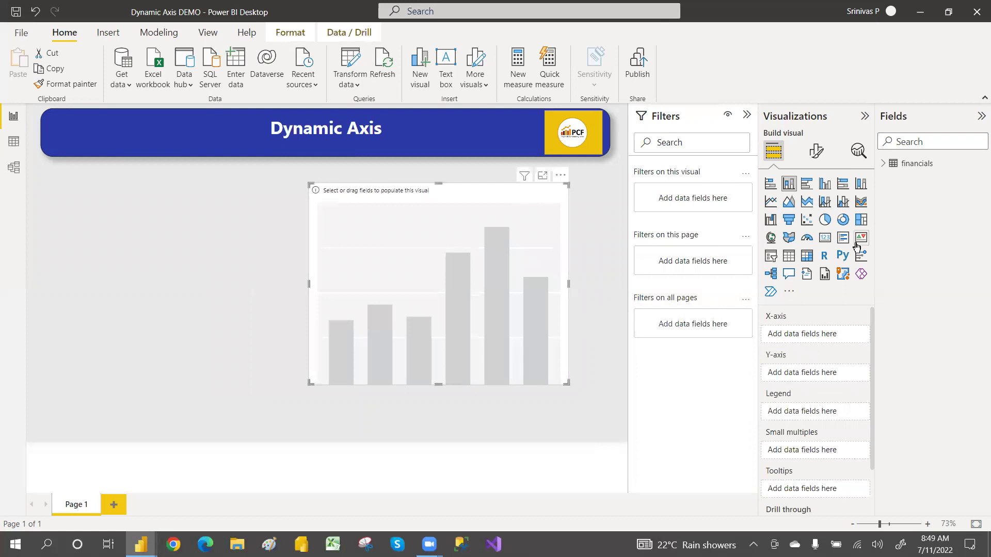
Plot Sales by Country in the chart and enlarge it slightly
click(884, 164)
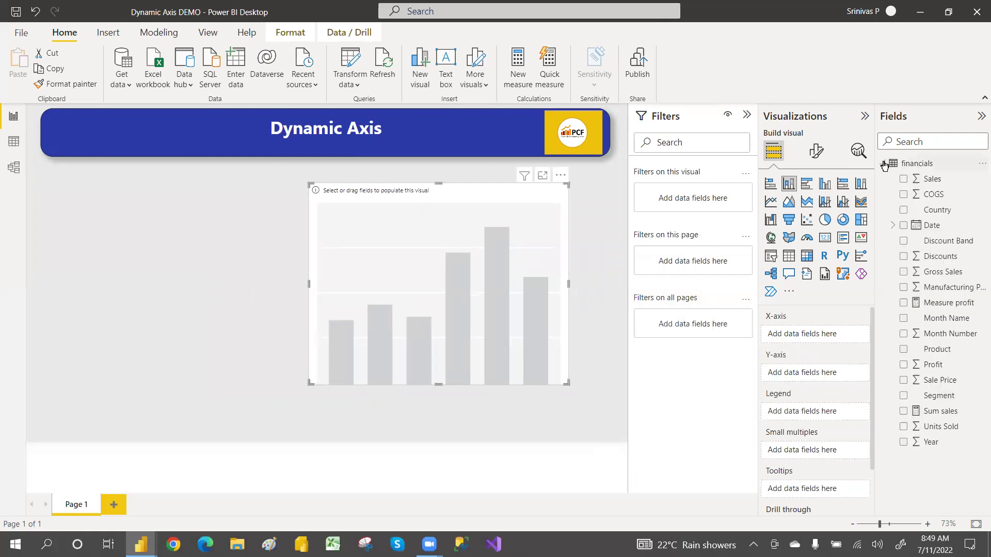
click(903, 210)
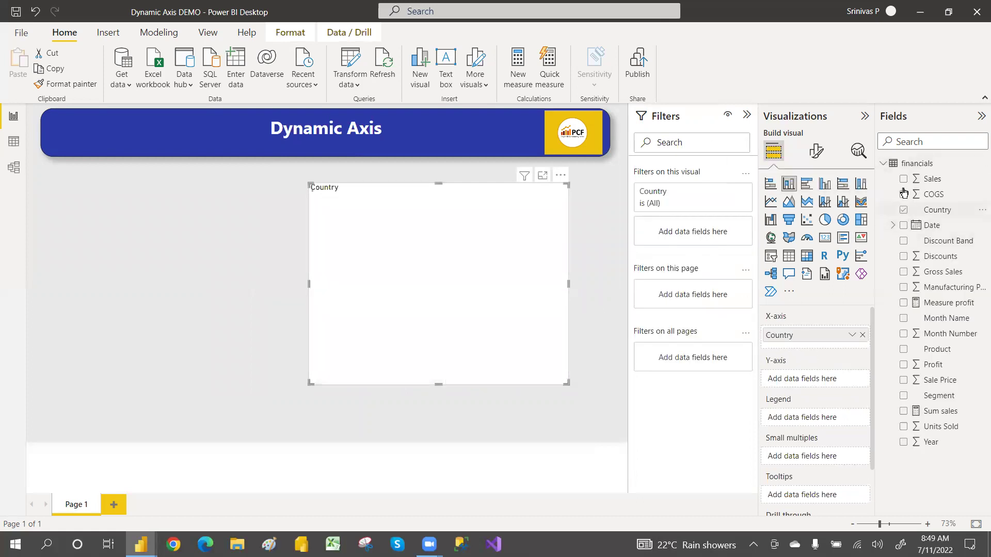
click(903, 179)
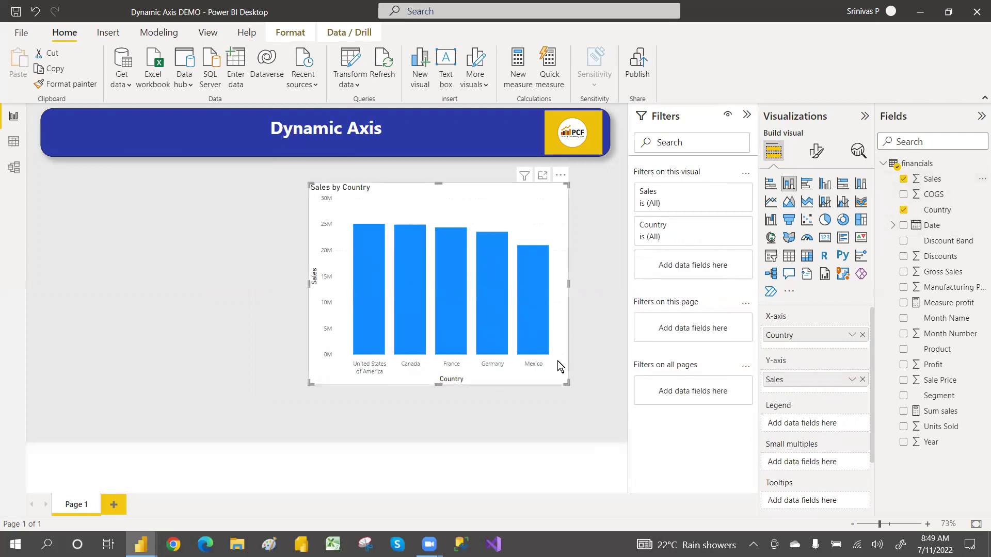
drag(567, 381, 584, 388)
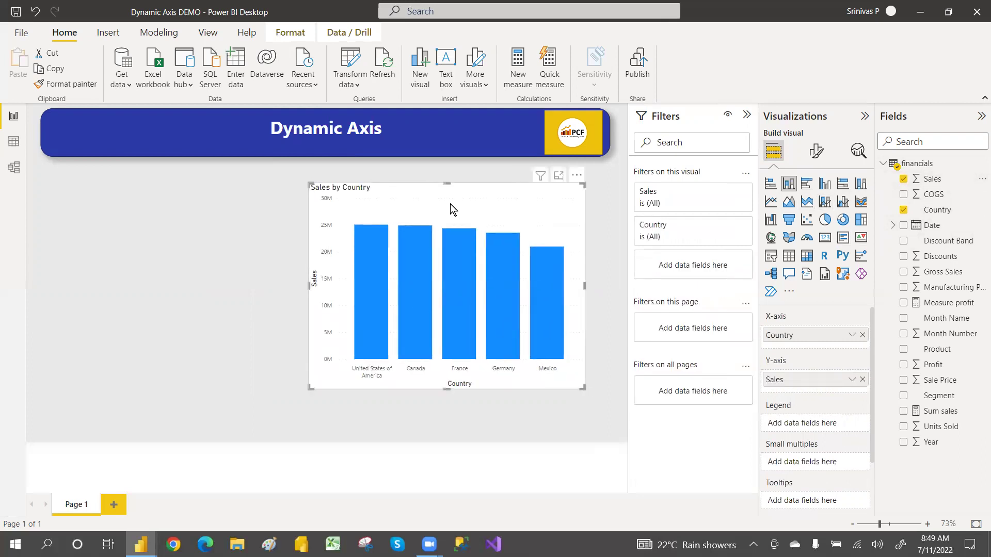
click(161, 34)
Start a fields parameter containing Date, Country, Product, Segment and Month Name
click(265, 82)
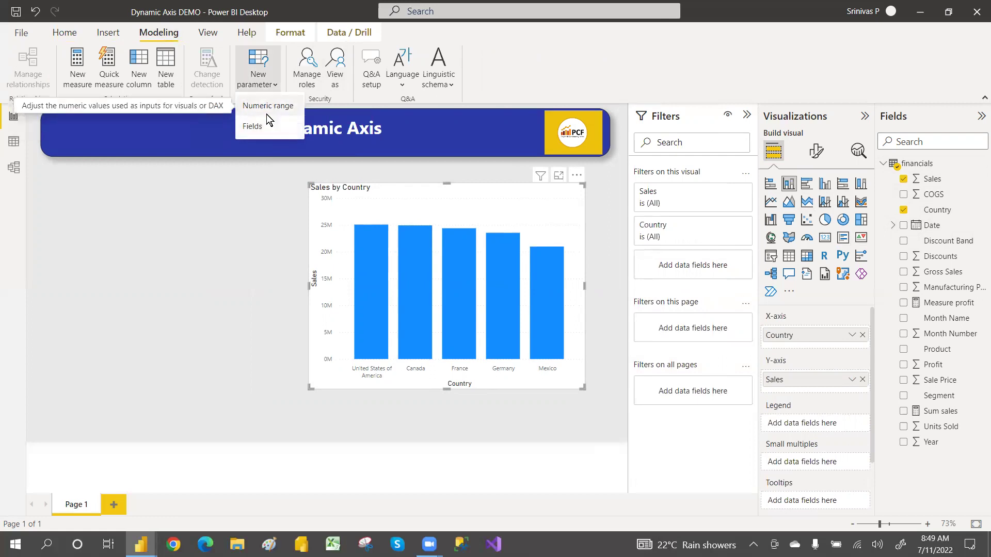
click(257, 129)
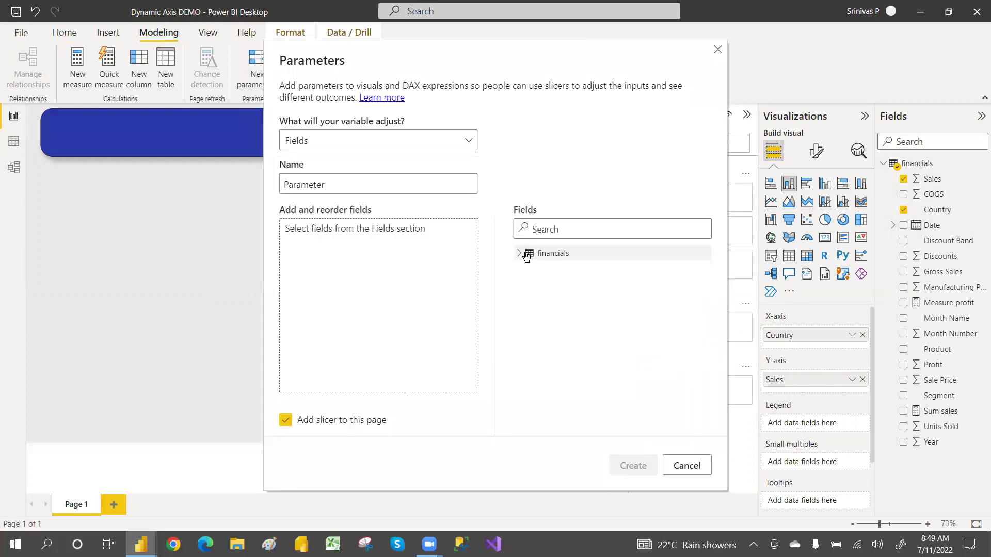
click(520, 254)
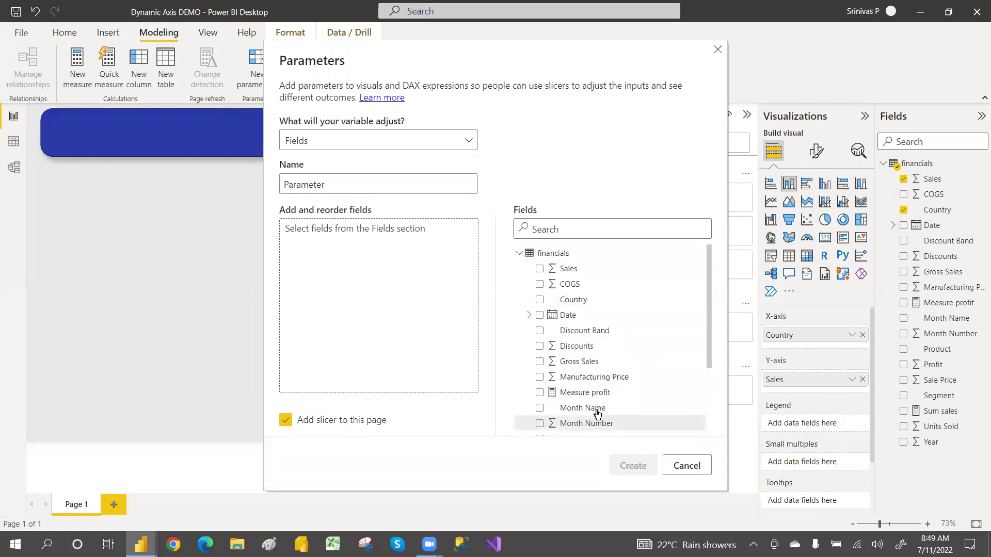
drag(566, 317, 371, 253)
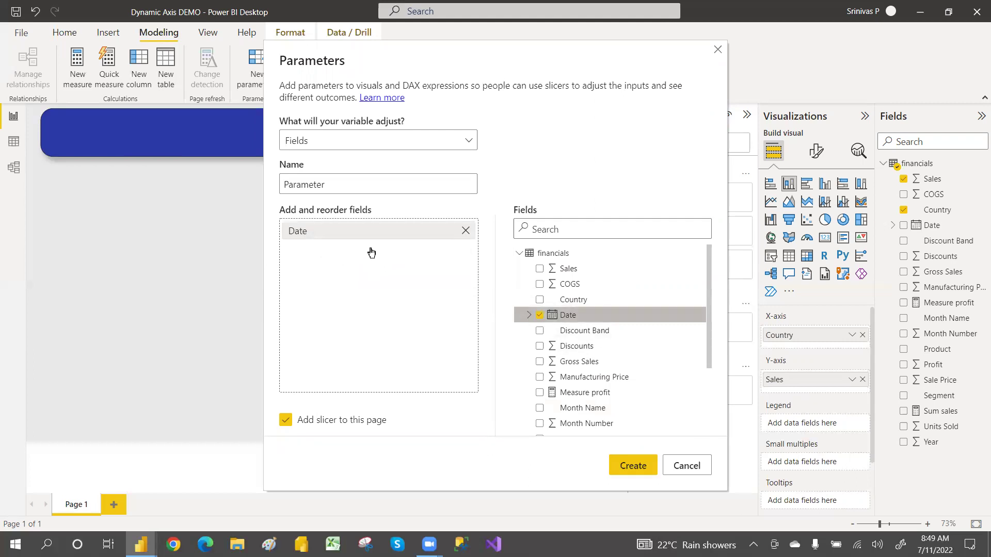
drag(578, 298, 399, 261)
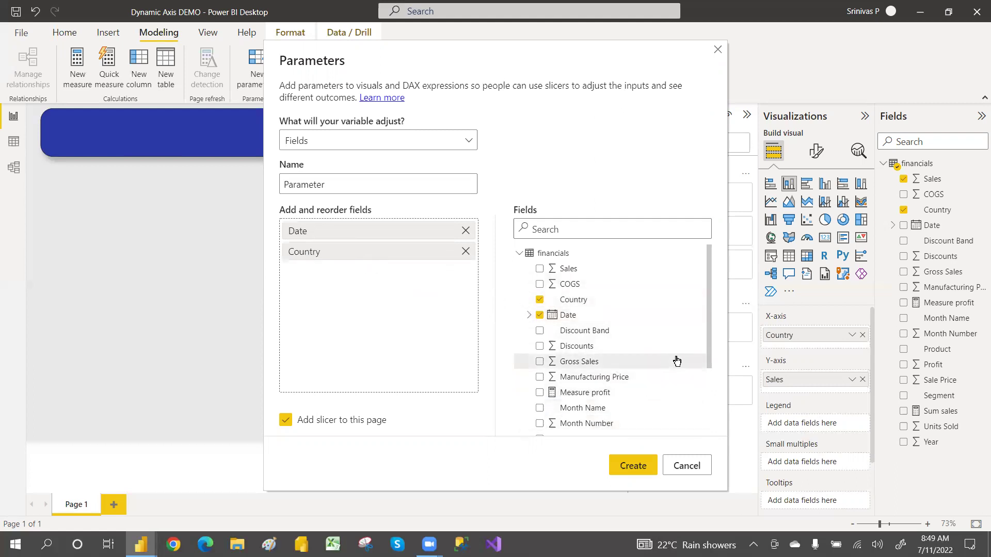
drag(709, 351, 715, 405)
drag(571, 367, 341, 281)
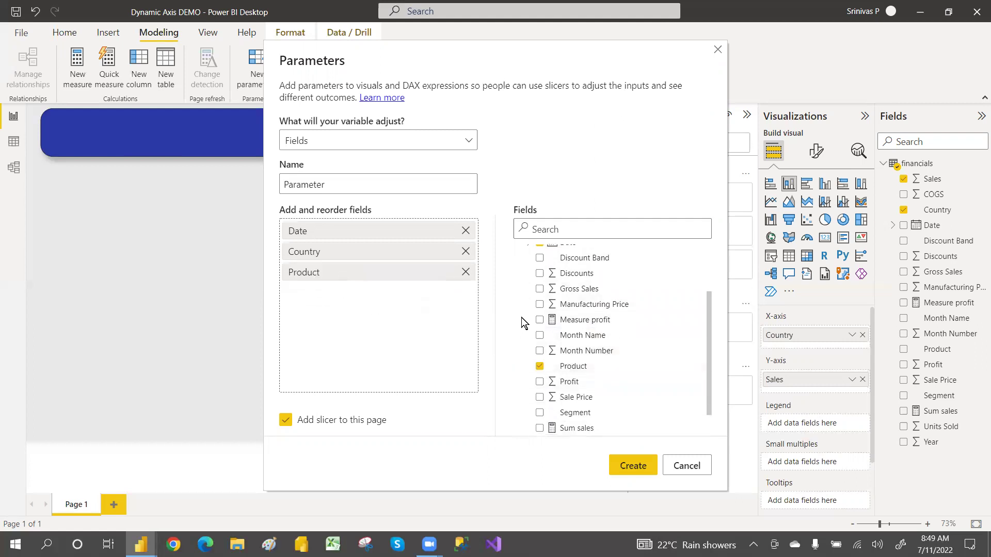
drag(575, 413, 368, 316)
drag(598, 339, 354, 329)
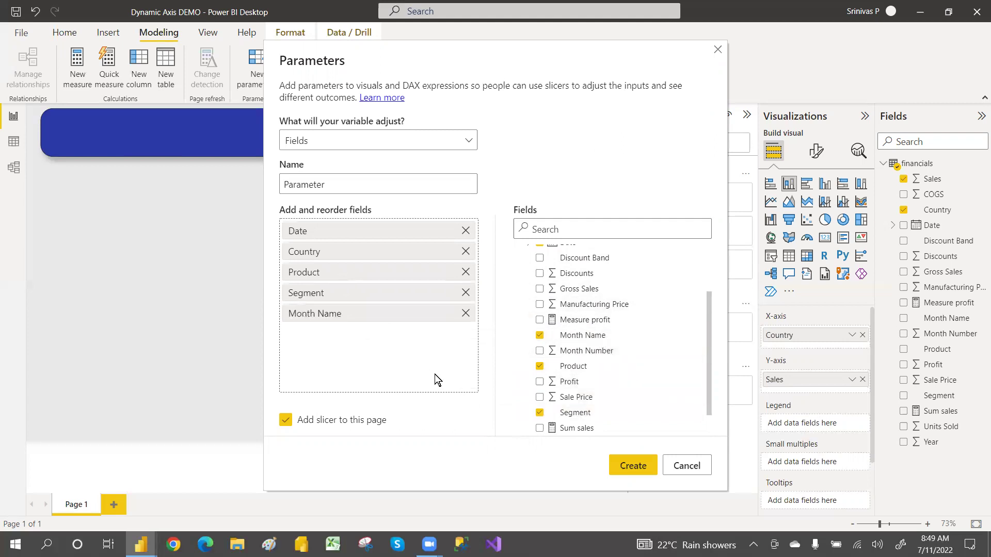
Name the parameter X-AXIS and create it with its slicer on the page
click(324, 186)
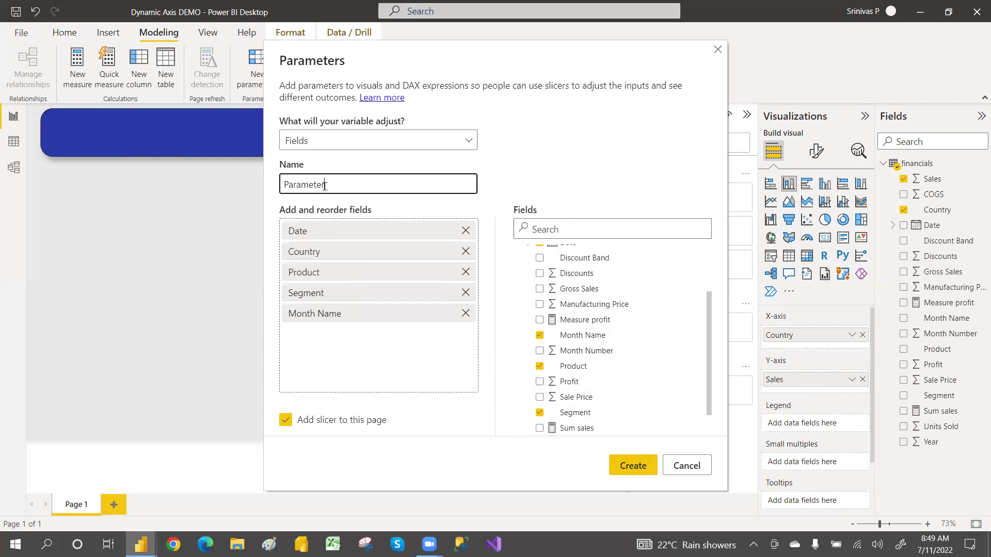
key(ctrl+a)
key(BackSpace)
text(X-AXIS)
click(632, 468)
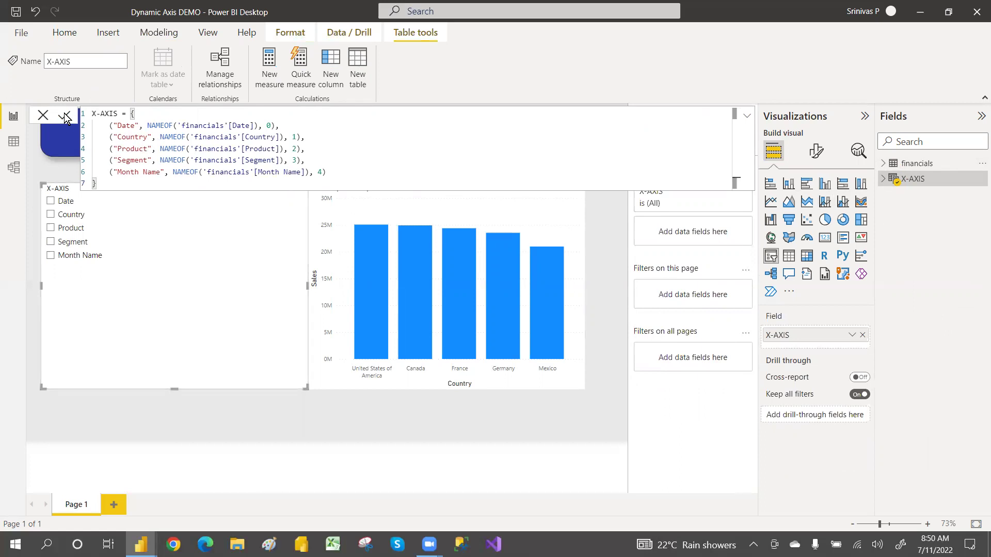
click(160, 34)
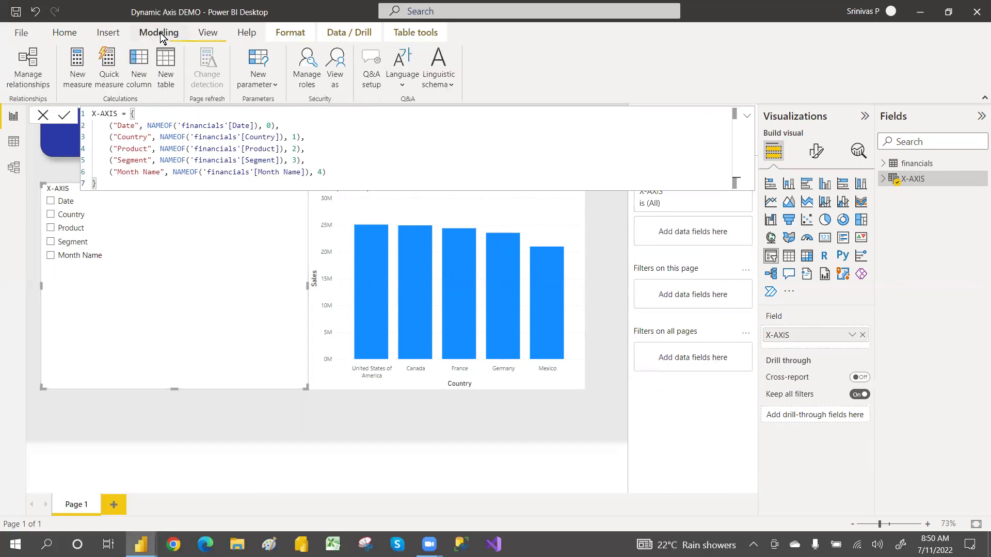
Create a fields parameter named Y-AXIS holding Measure profit and Sum sales
click(277, 85)
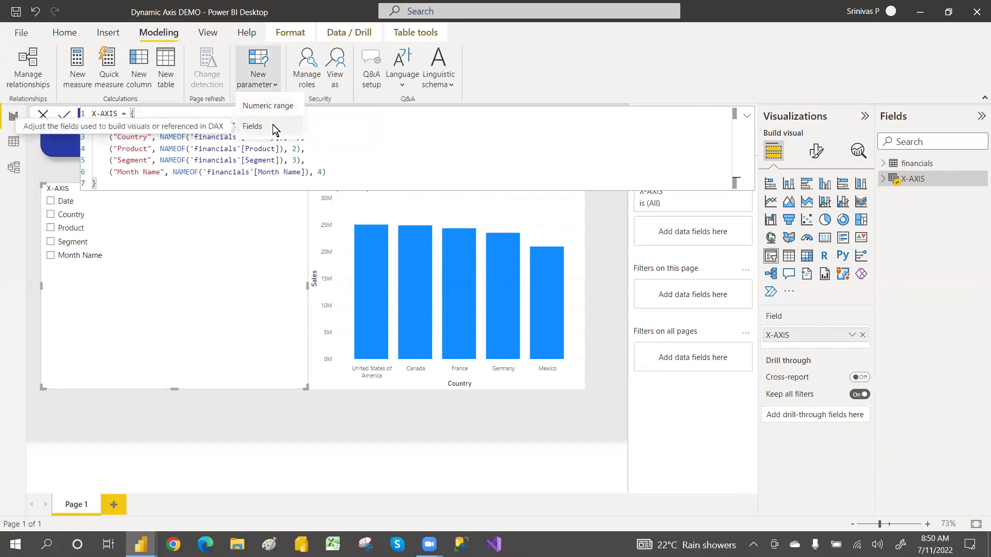
click(274, 128)
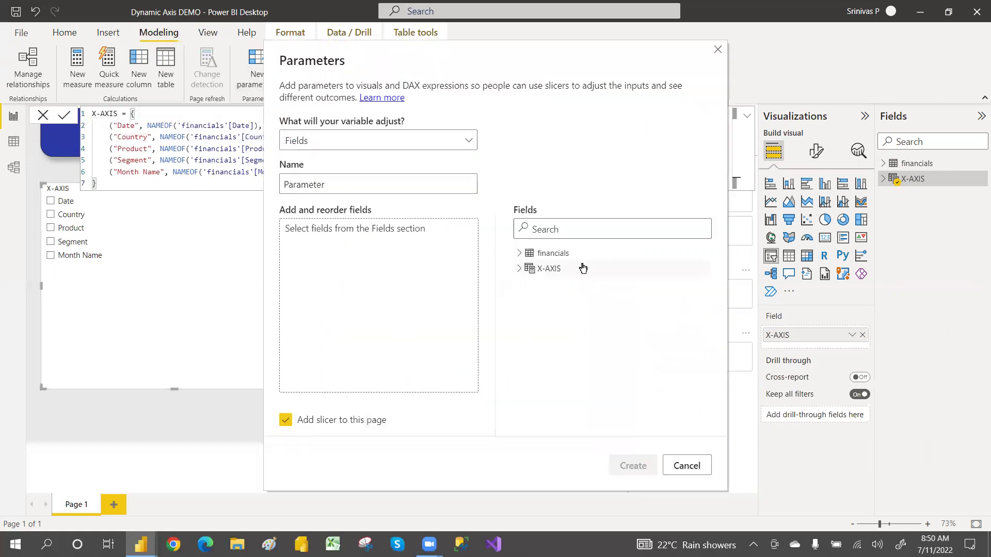
click(520, 254)
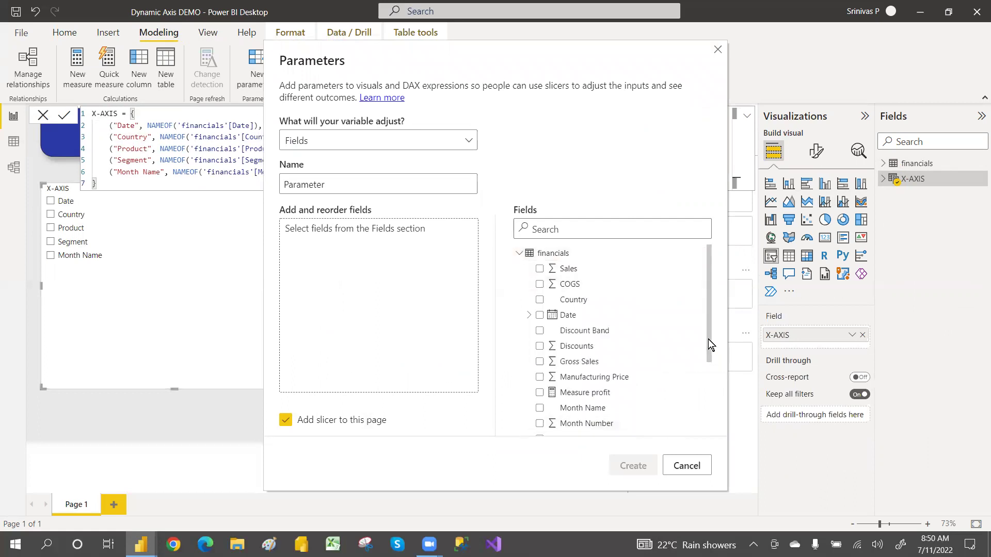
drag(708, 340, 713, 380)
drag(582, 326, 333, 241)
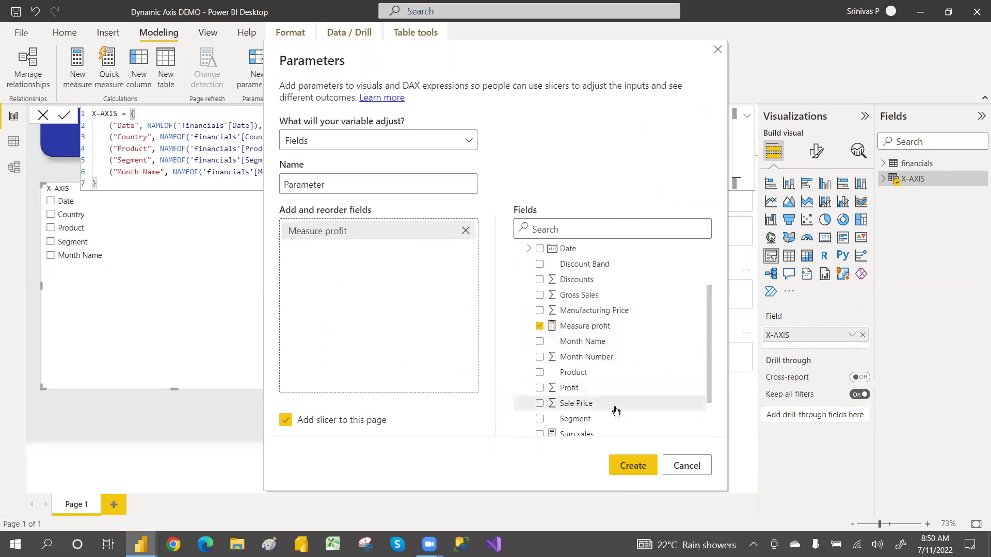
drag(583, 434, 350, 256)
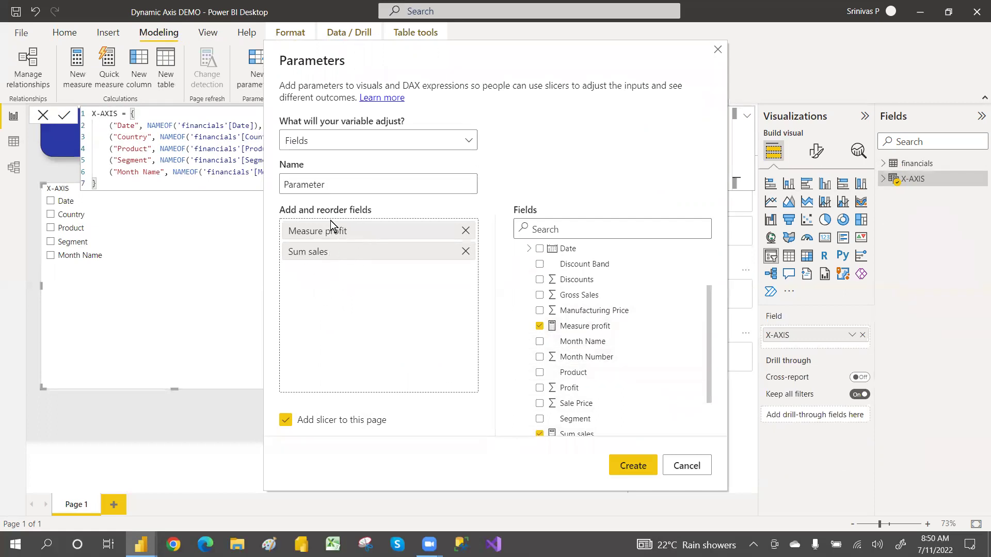
click(334, 184)
key(BackSpace)
key(BackSpace)
key(BackSpace)
key(BackSpace)
key(BackSpace)
key(BackSpace)
key(BackSpace)
key(BackSpace)
key(BackSpace)
text(Y-AXIS)
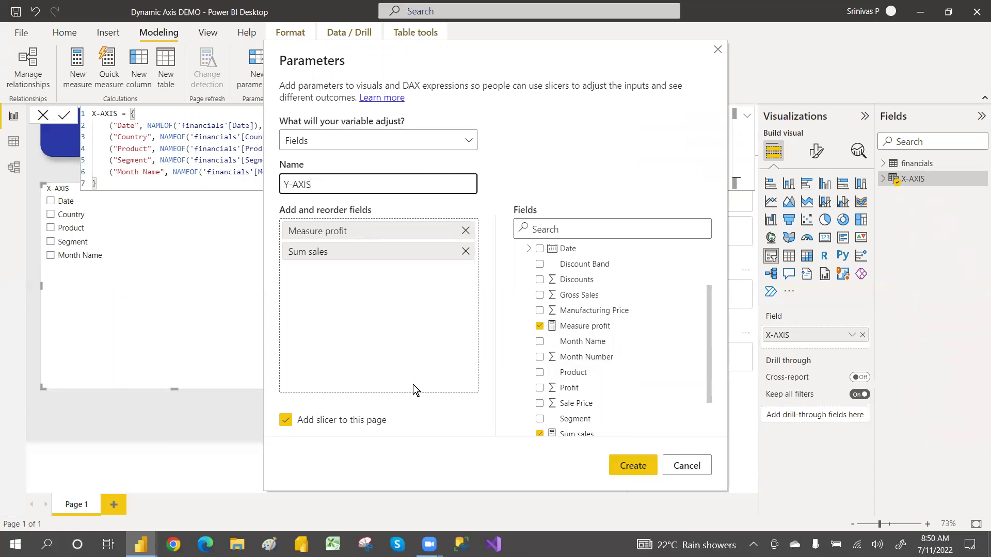
click(634, 469)
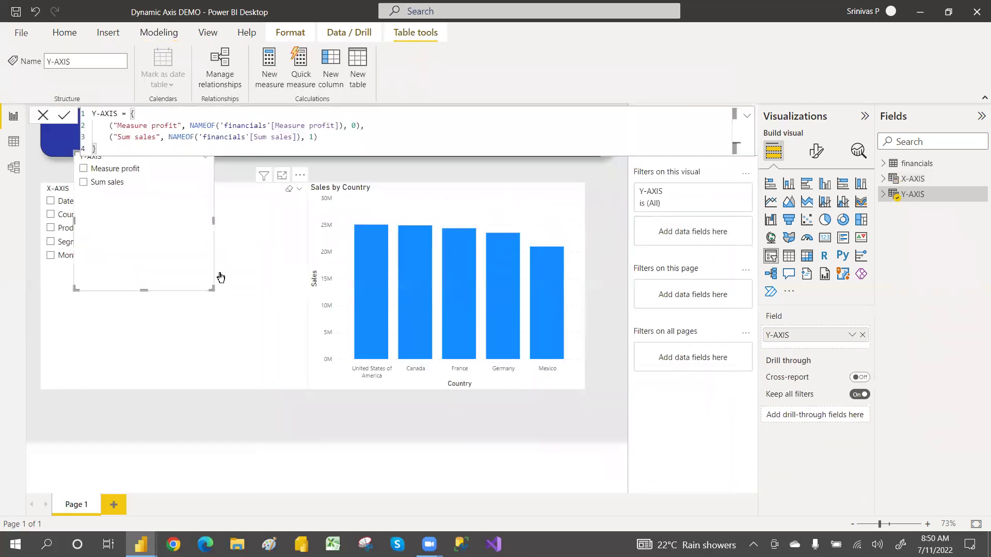
Stack the Y-AXIS slicer under the X-AXIS slicer and shrink both to fit their options
drag(184, 233, 479, 450)
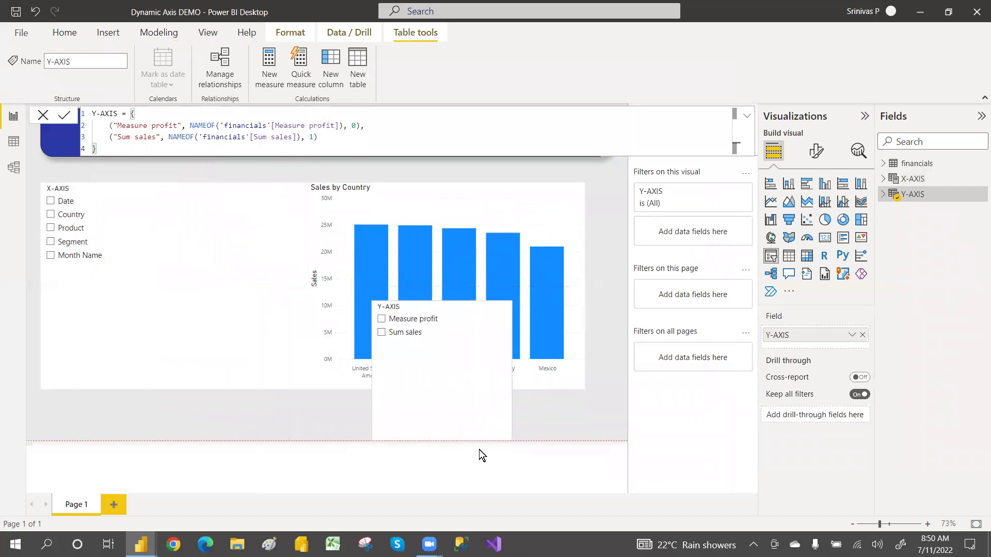
click(241, 373)
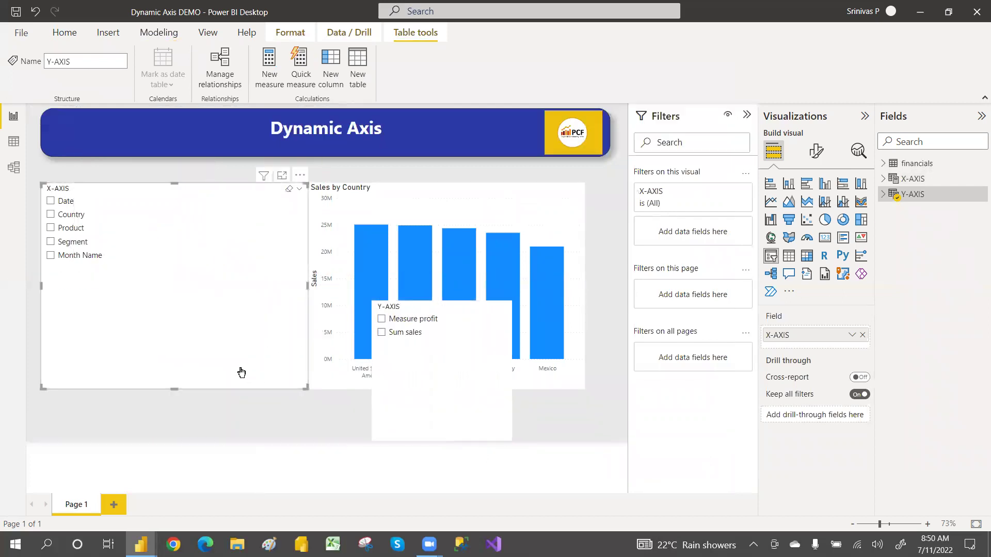
drag(306, 388, 150, 278)
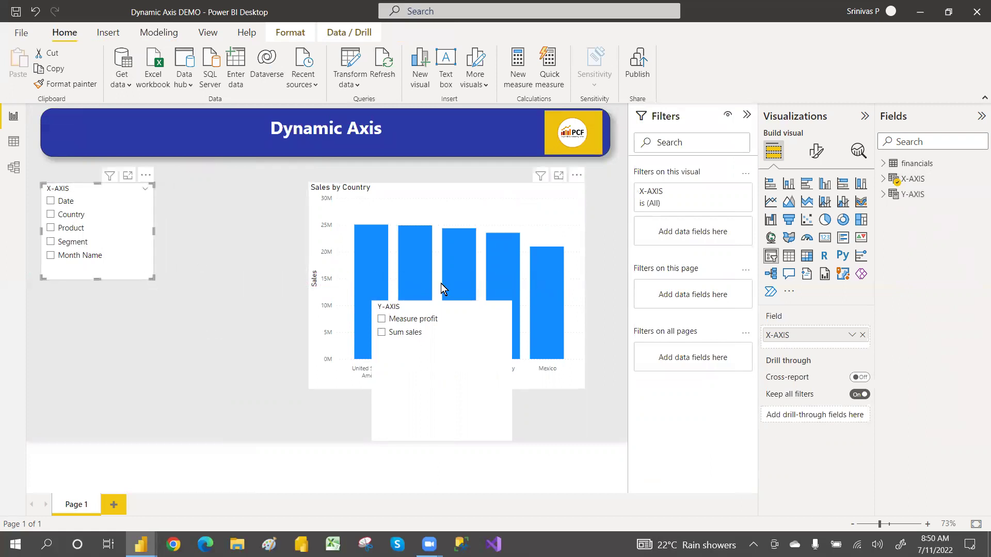
drag(453, 321, 122, 334)
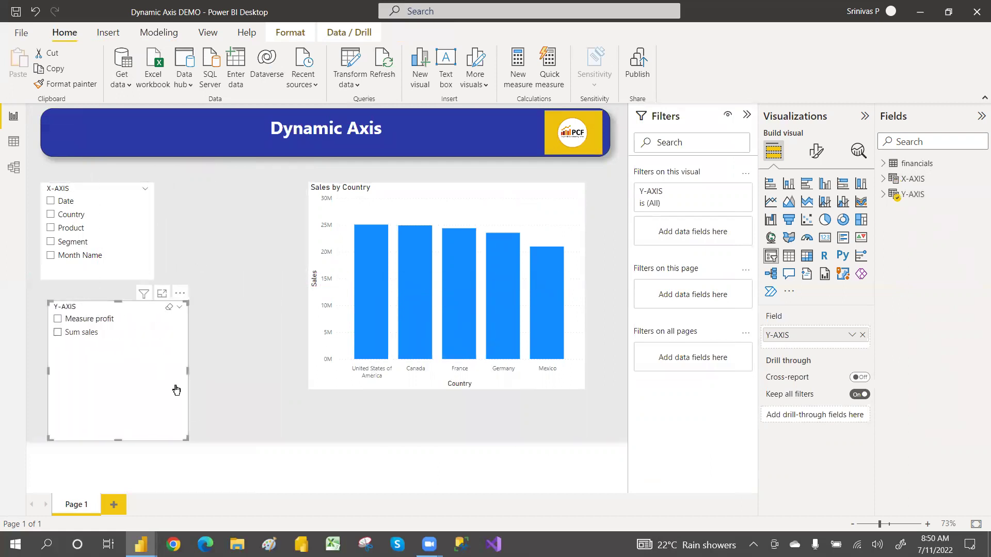
drag(183, 438, 145, 370)
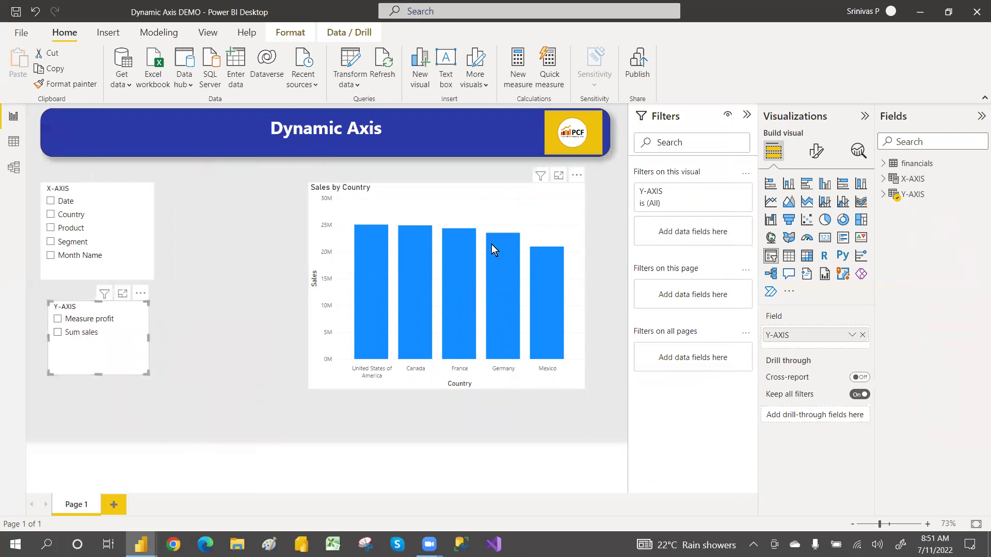
click(541, 199)
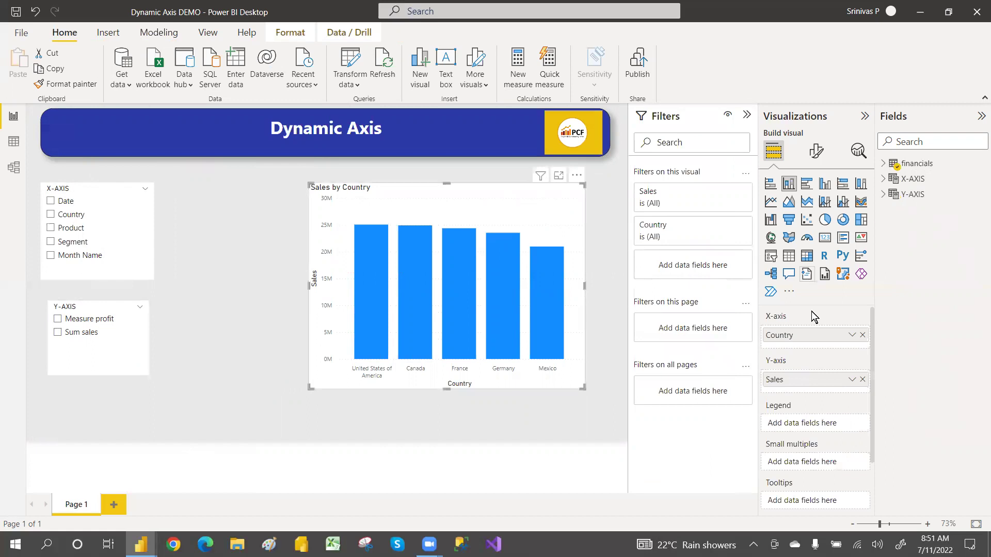
Replace Country and Sales on the chart's axes with the X-AXIS and Y-AXIS parameters
click(862, 336)
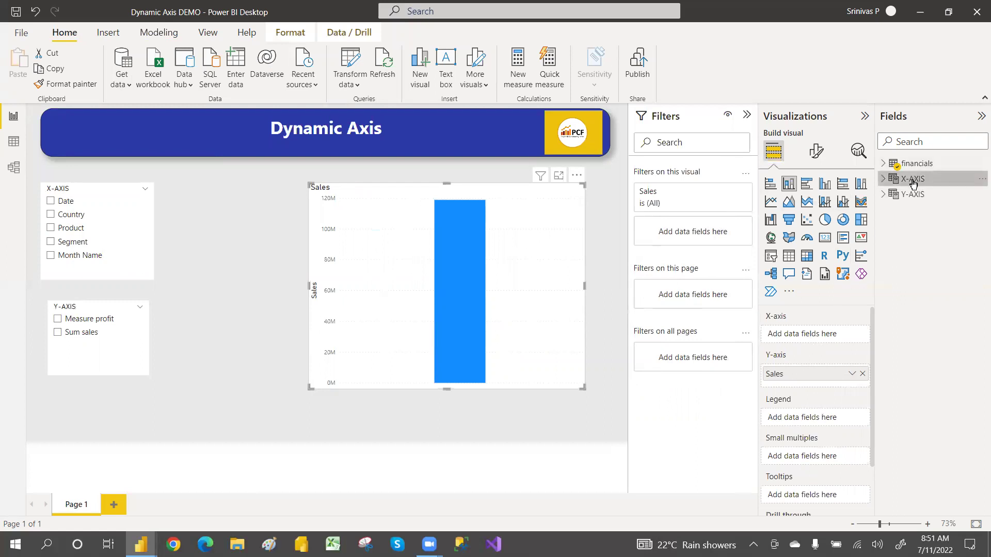
click(883, 180)
drag(929, 195, 809, 333)
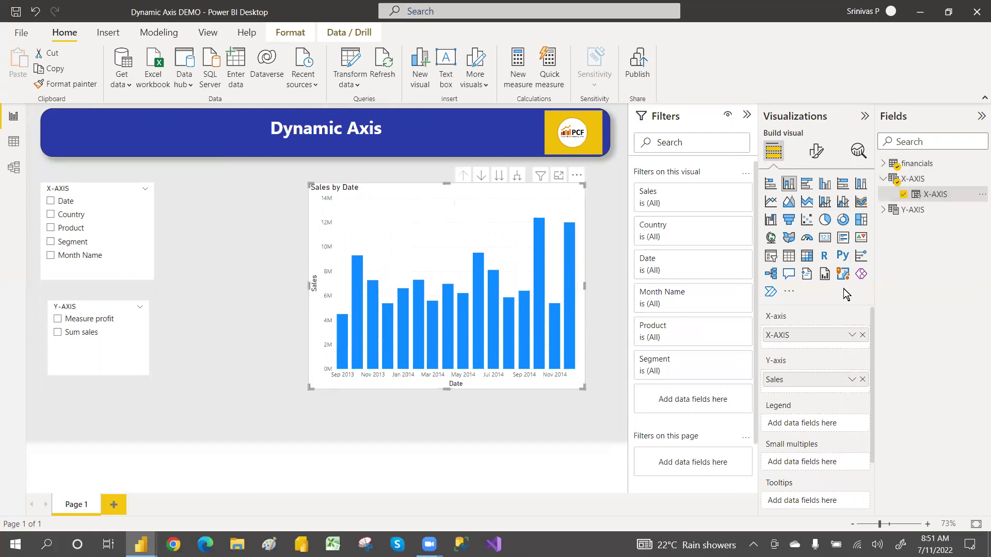
click(883, 210)
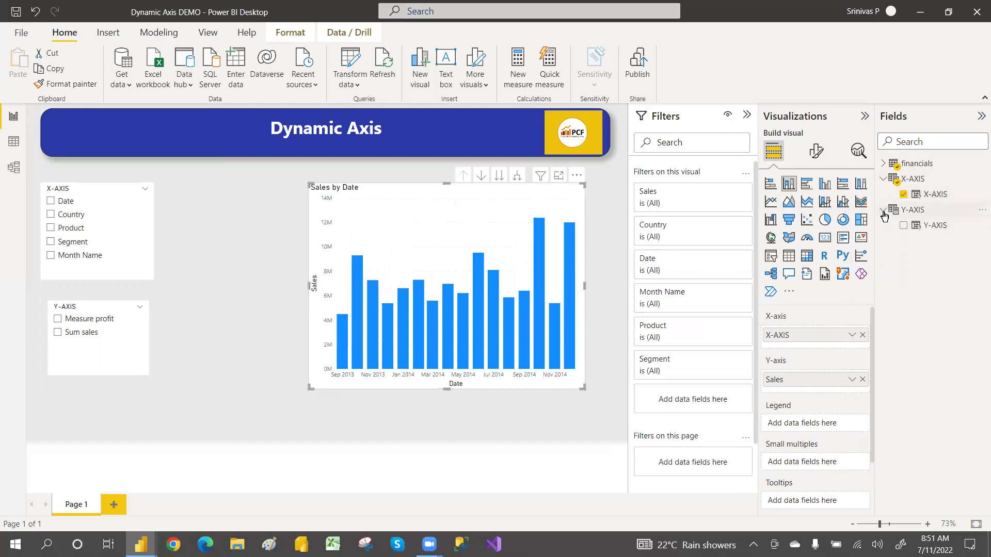
click(862, 379)
drag(938, 223, 809, 380)
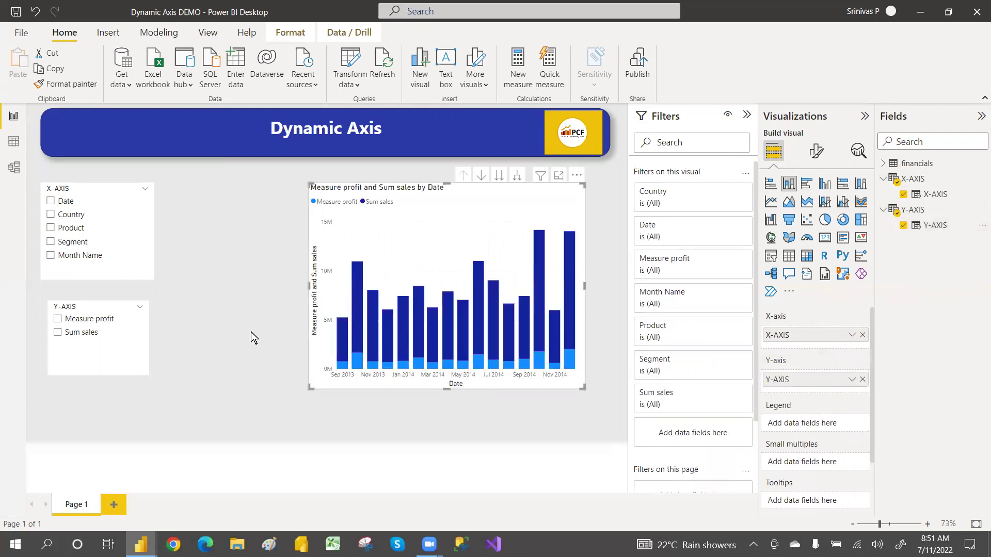
Try Product, Sum sales, Segment, Month Name, Country and finally Measure profit in the slicers
click(50, 228)
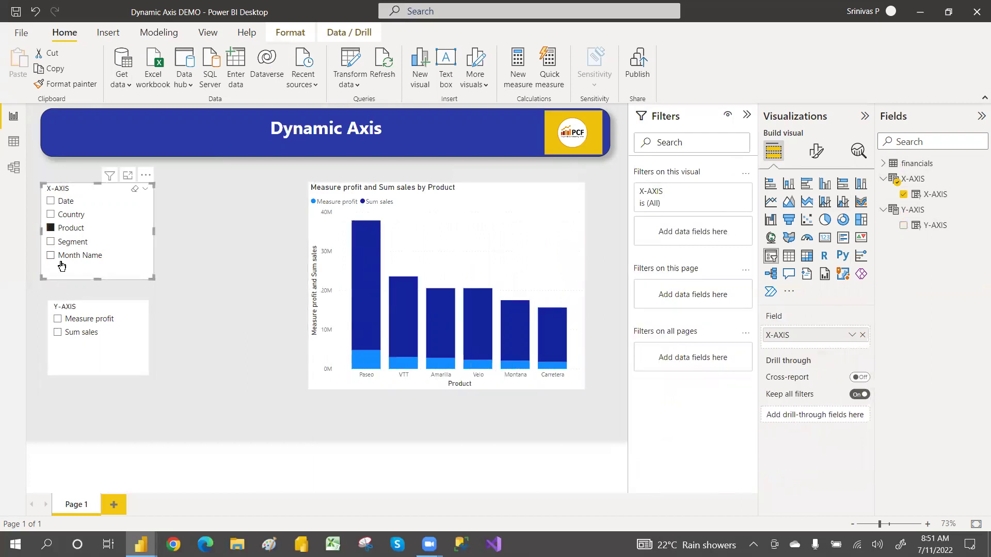
click(58, 333)
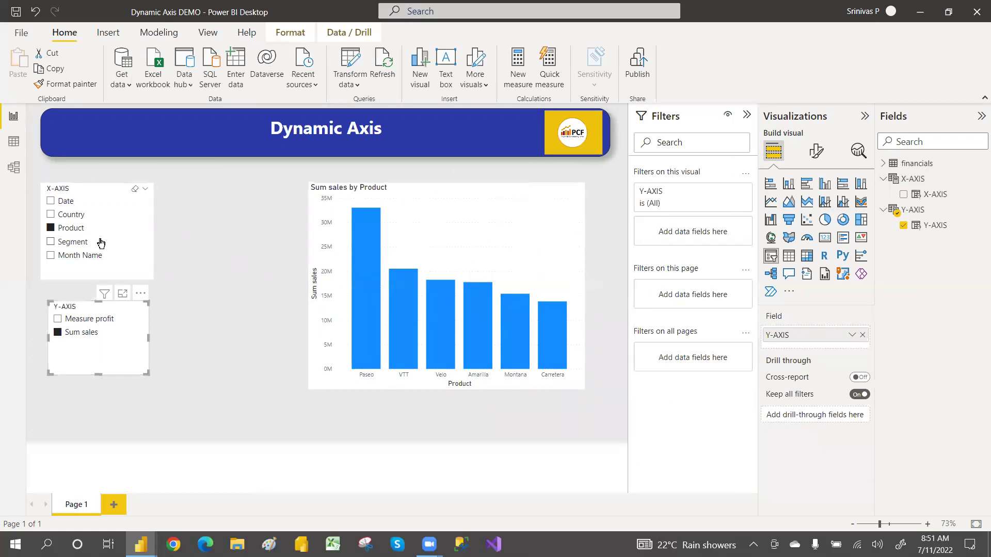
click(50, 242)
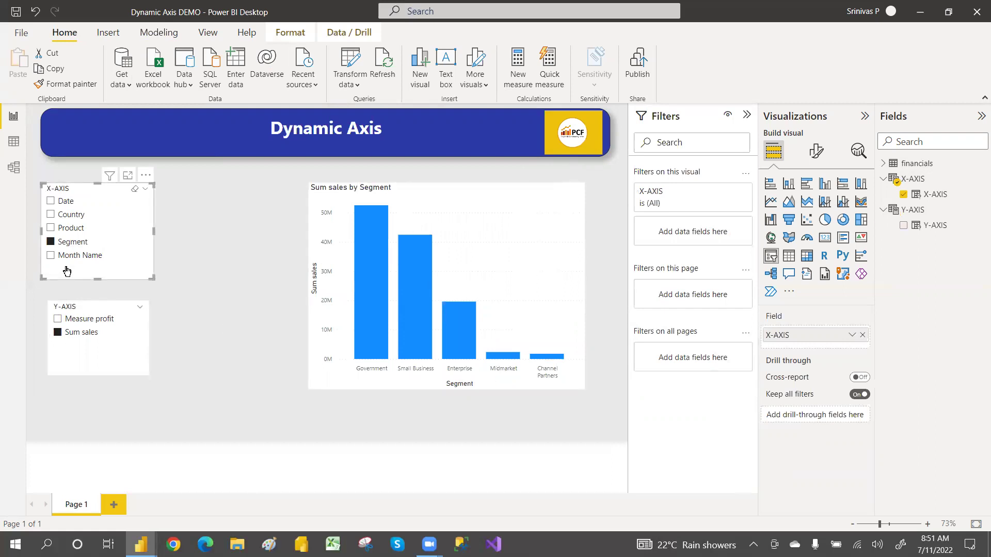
click(50, 256)
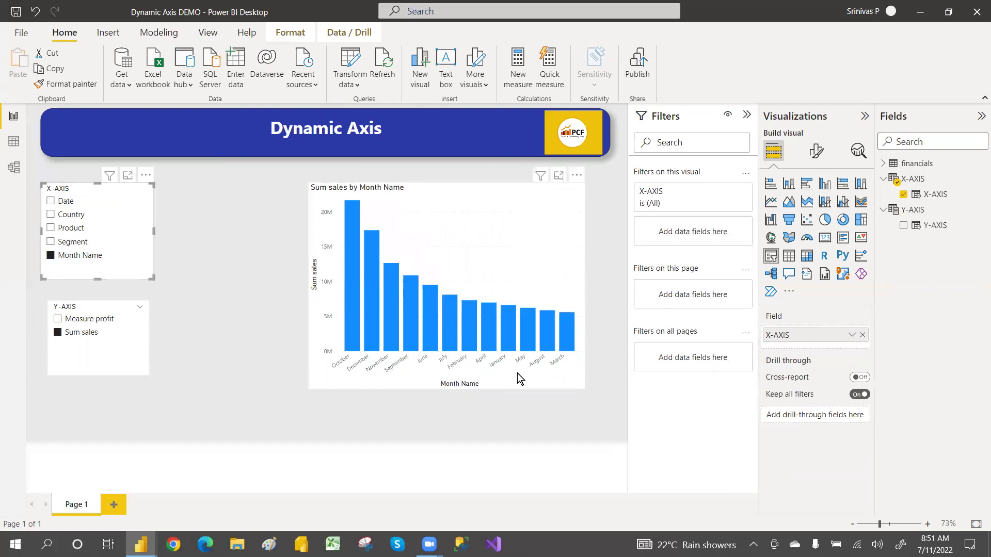
click(50, 216)
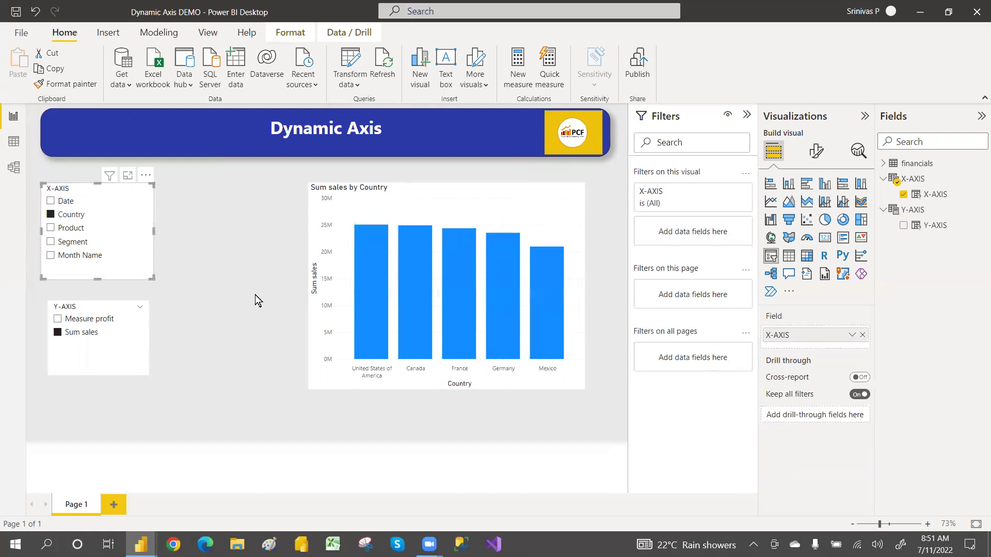
click(58, 320)
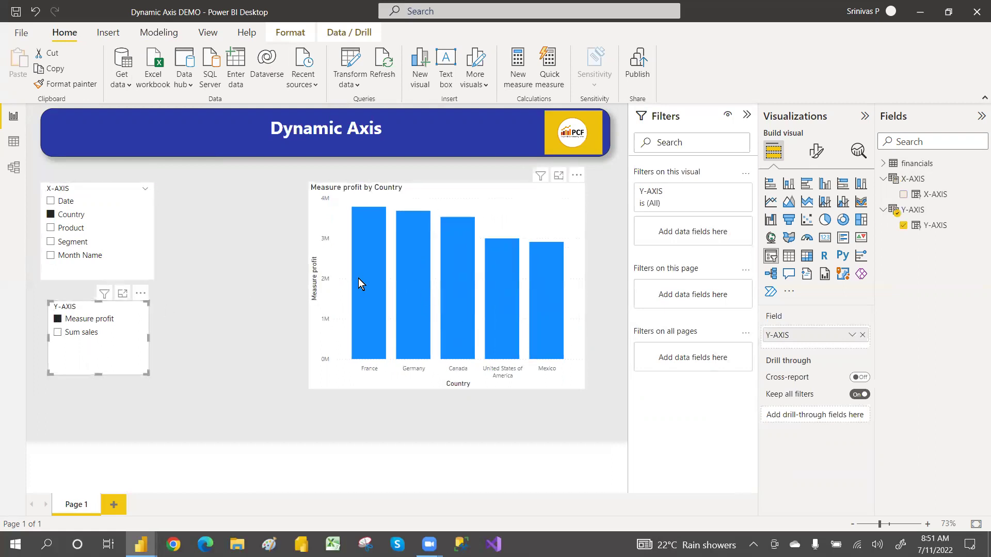
Move the chart left beside the slicers and show Measure profit by Product
drag(488, 221, 359, 203)
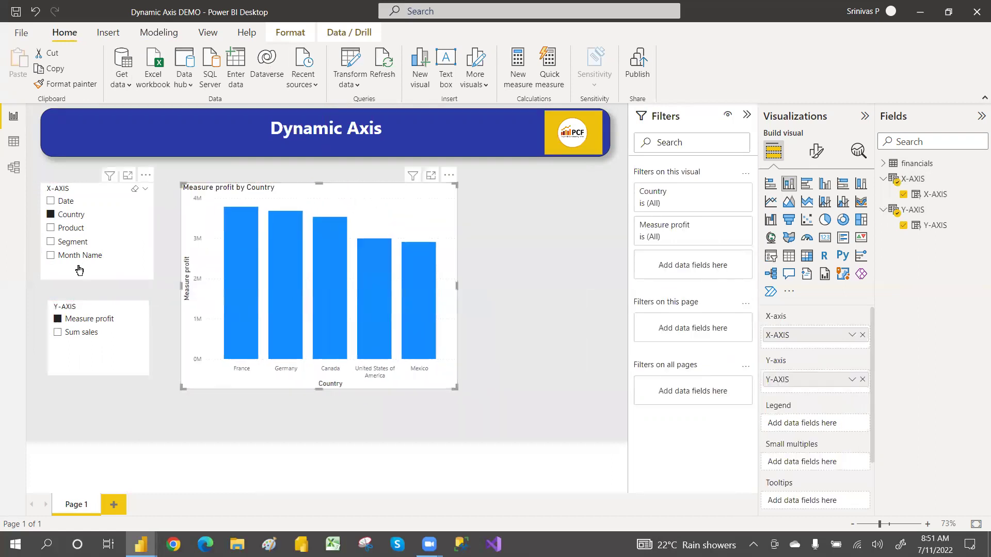
click(50, 243)
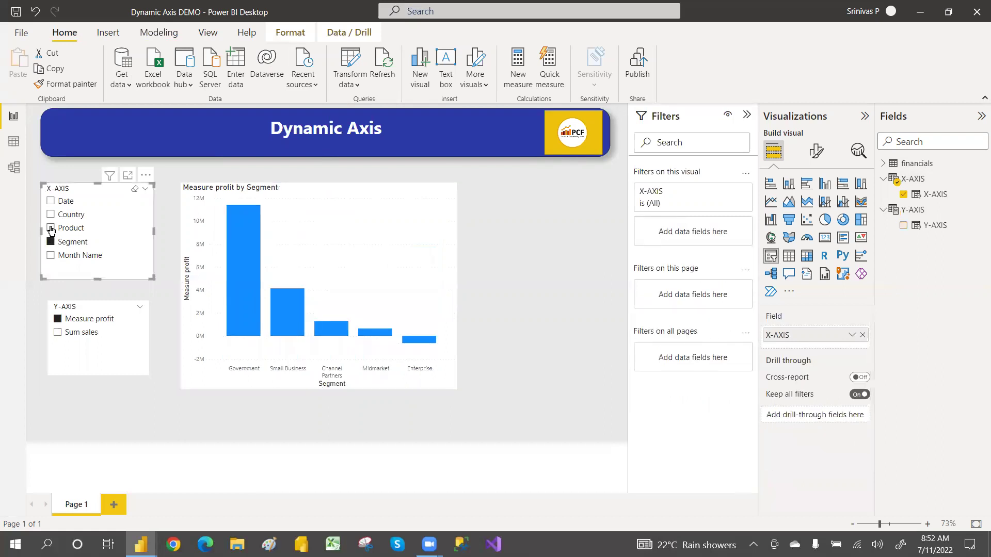
click(51, 228)
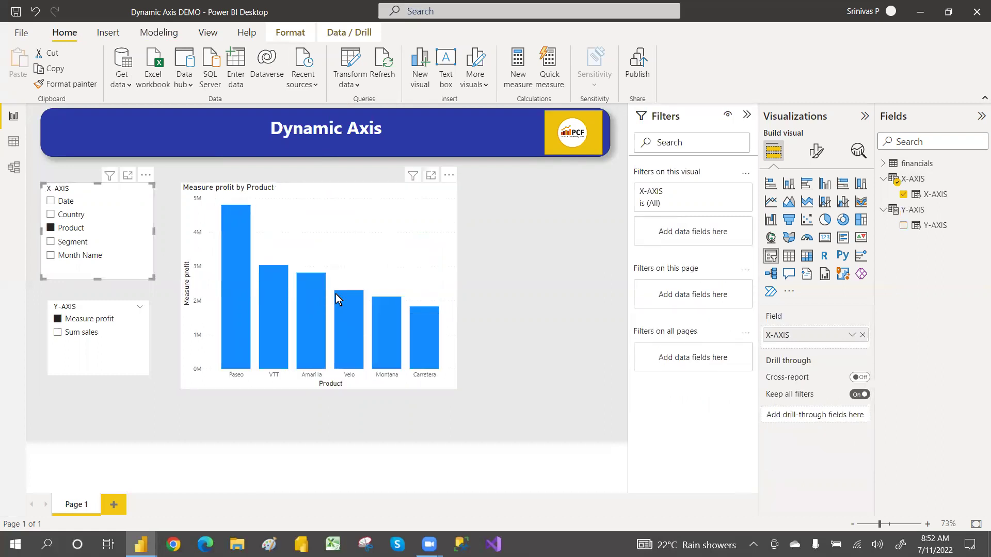
mouse_move(337, 298)
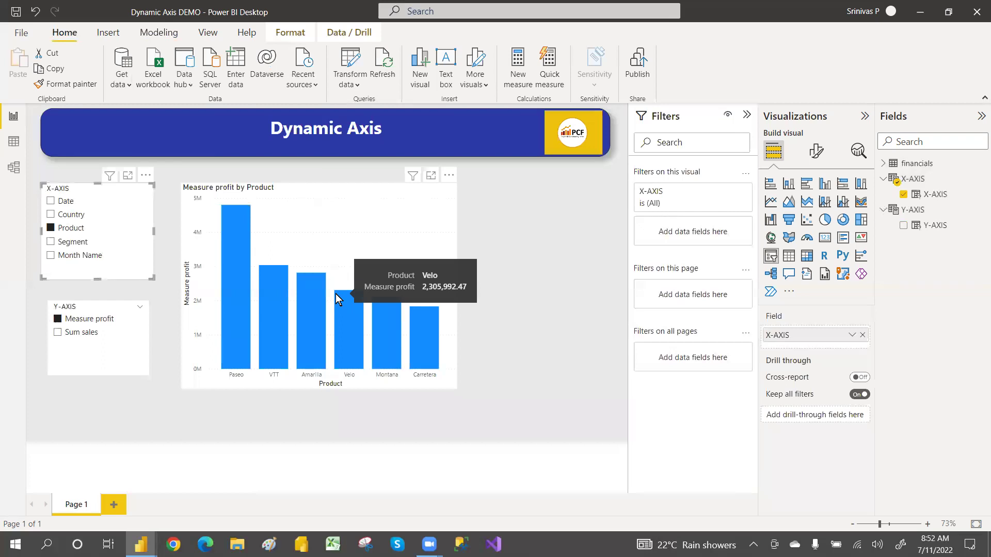